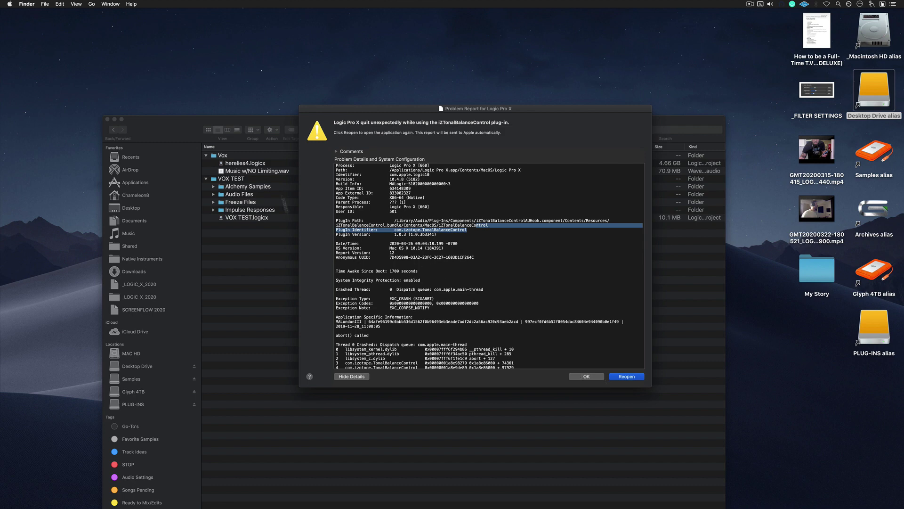
Quick Look the herelies4.logicx project file and reposition the preview window up and left
left_click(252, 127)
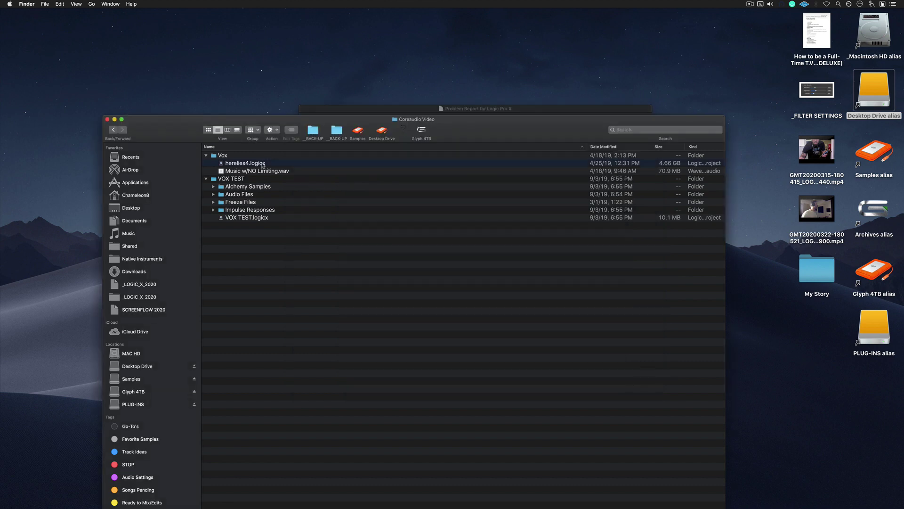
left_click(263, 165)
key("space")
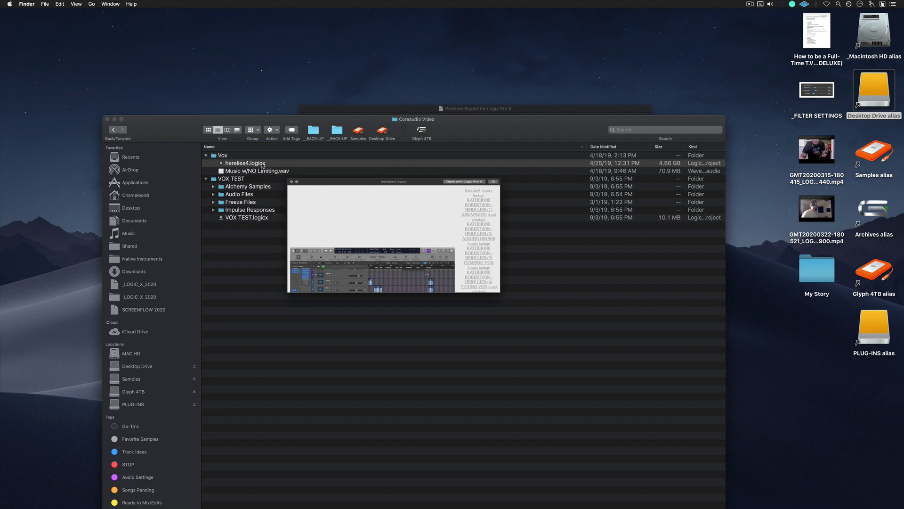
left_click_drag(396, 192, 390, 136)
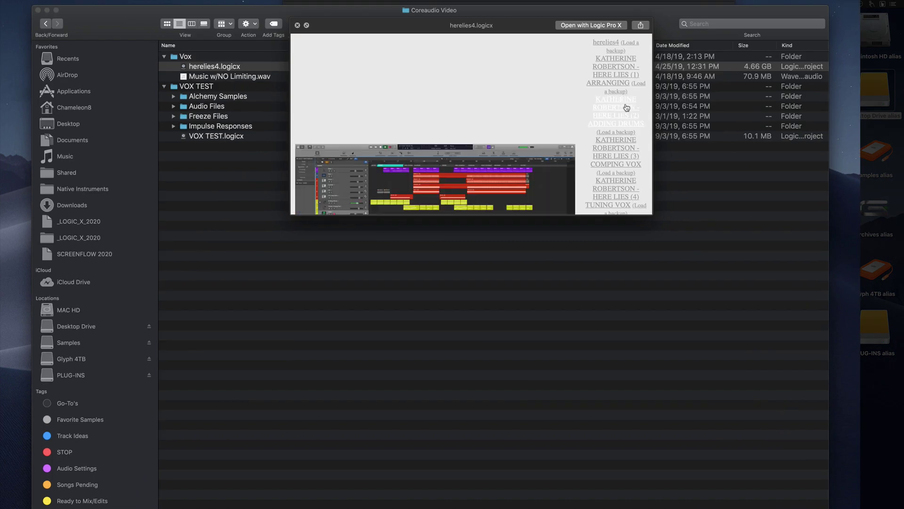
Preview the HERE LIES (1) ARRANGING and HERE LIES (2) ADDING DRUMS alternatives
left_click(627, 110)
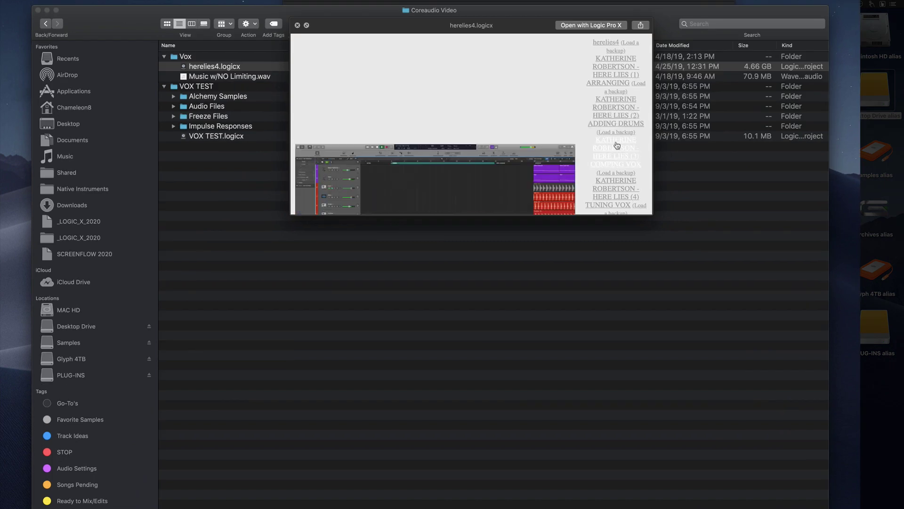
left_click(611, 67)
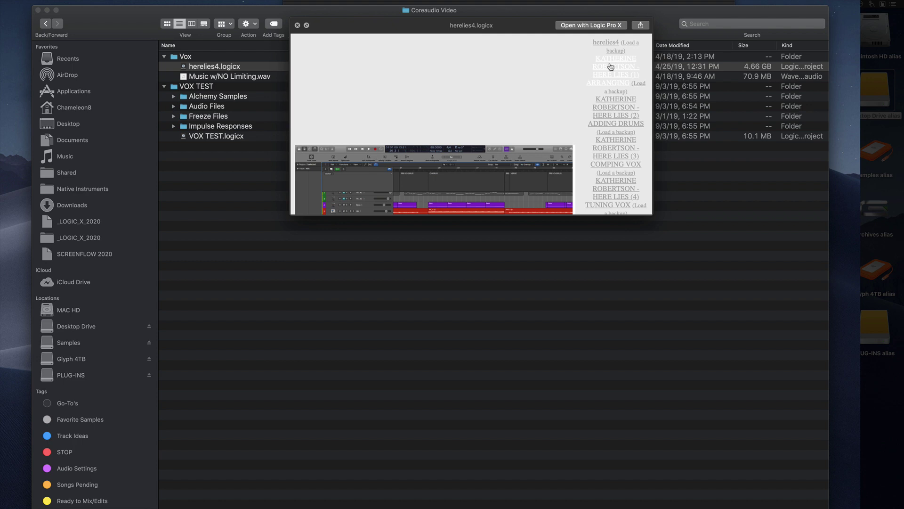
left_click(622, 108)
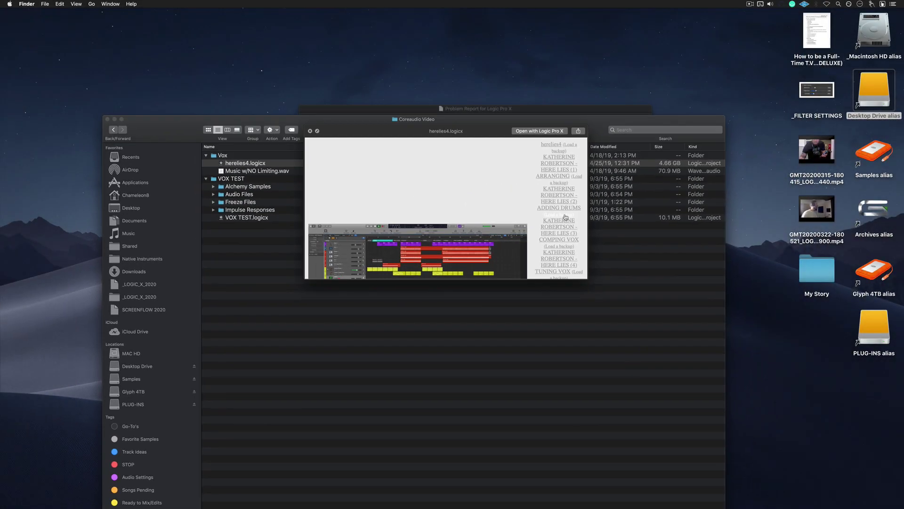
Load the 8 February 12:43:12 PM backup of ADDING DRUMS, then bring the crash report forward
left_click(589, 165)
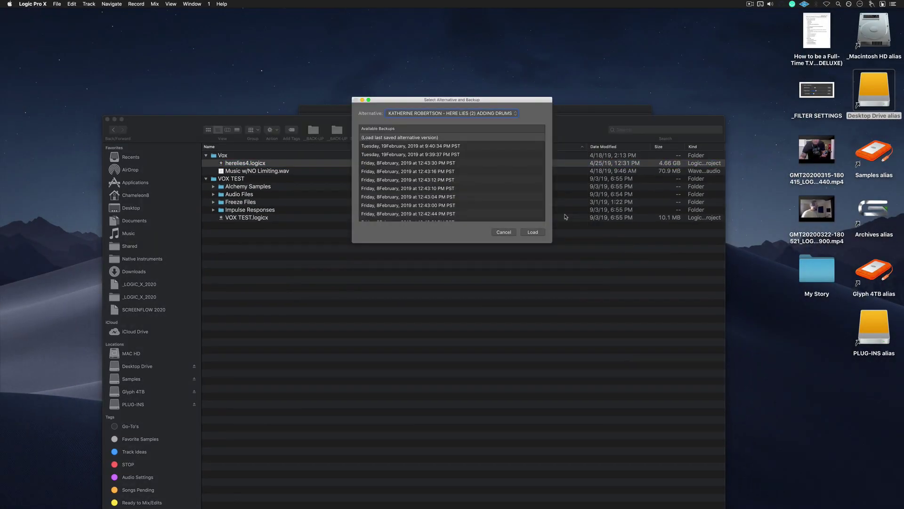
left_click(439, 147)
scroll(439, 148, "down", 1)
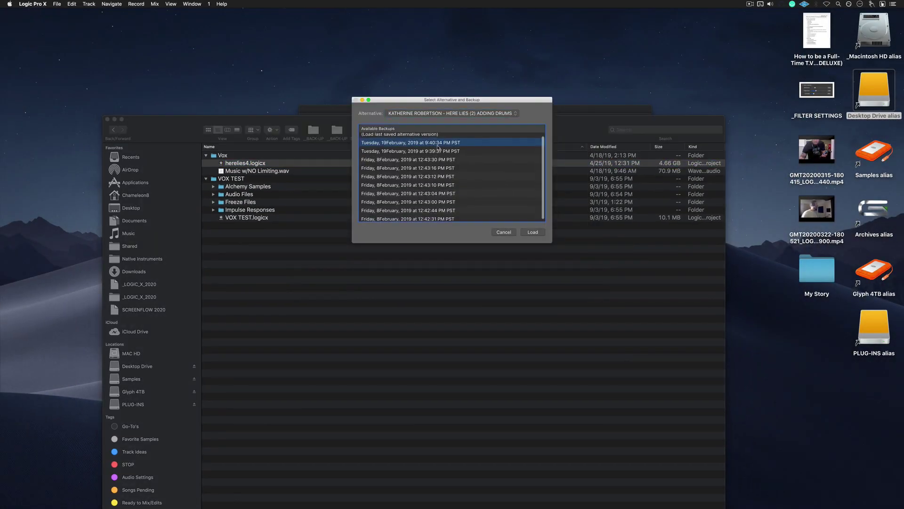
left_click(438, 159)
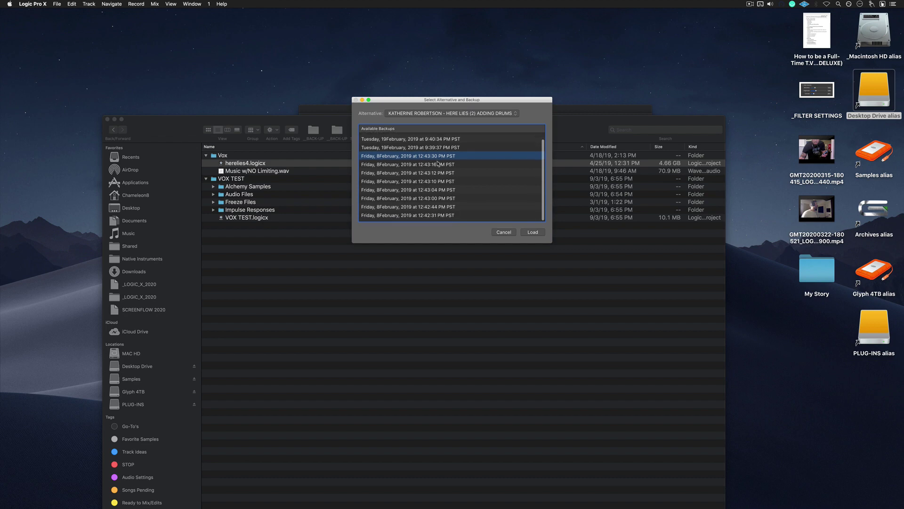
left_click(437, 175)
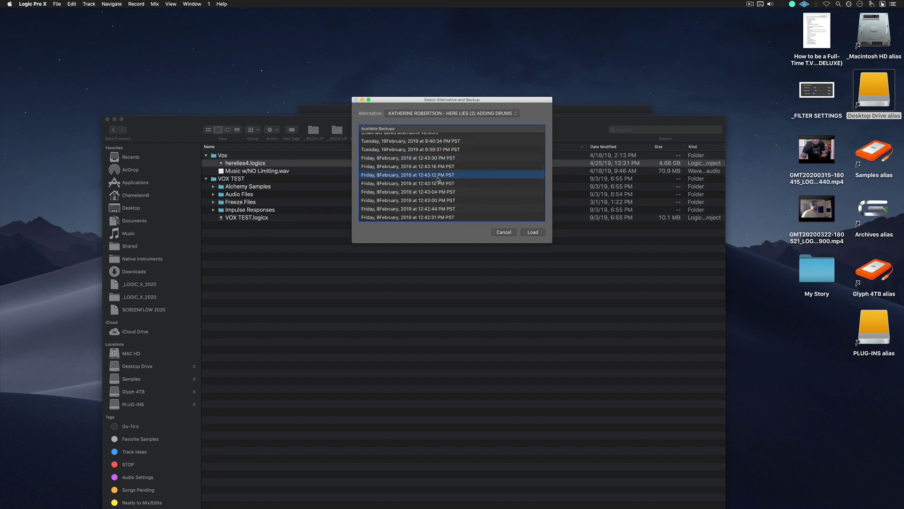
key("Return")
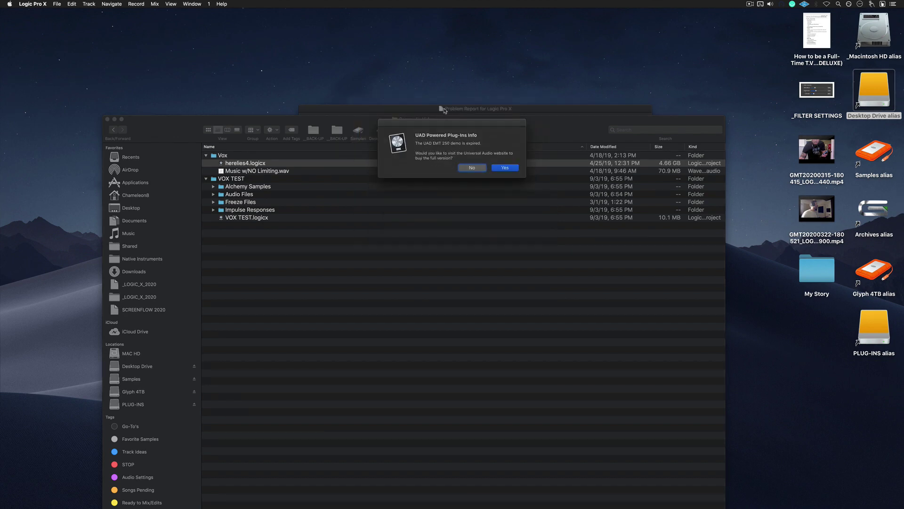
left_click(444, 111)
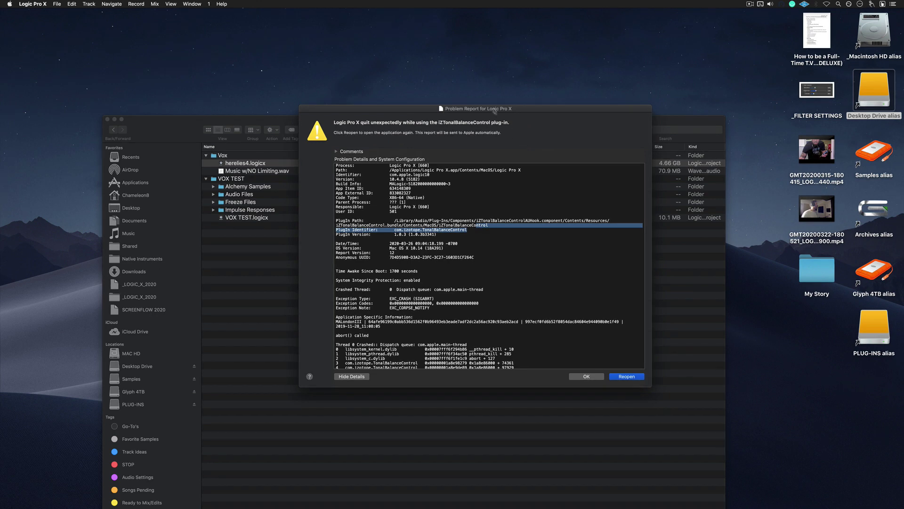
Nudge the Problem Report window slightly lower on screen
left_click_drag(487, 110, 484, 121)
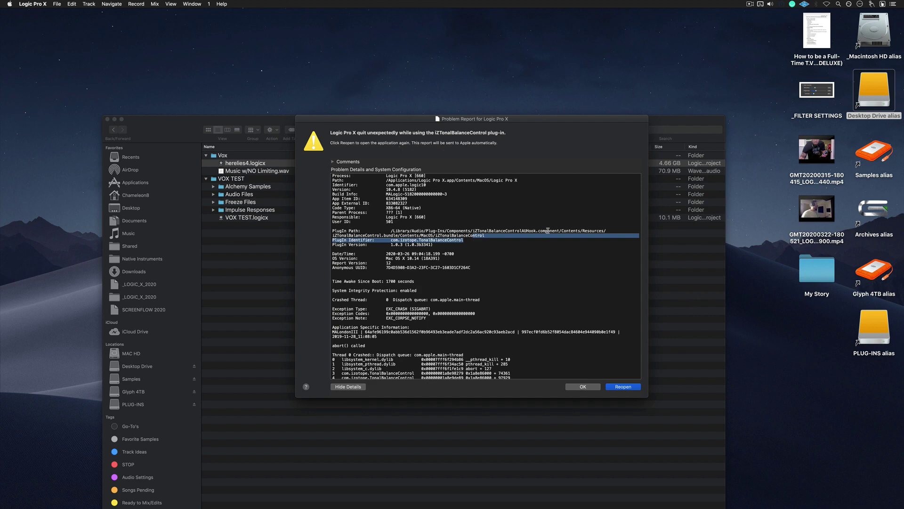
Dismiss the crash report, decline the Universal Audio website, and relaunch Logic Pro X via Spotlight
left_click(592, 388)
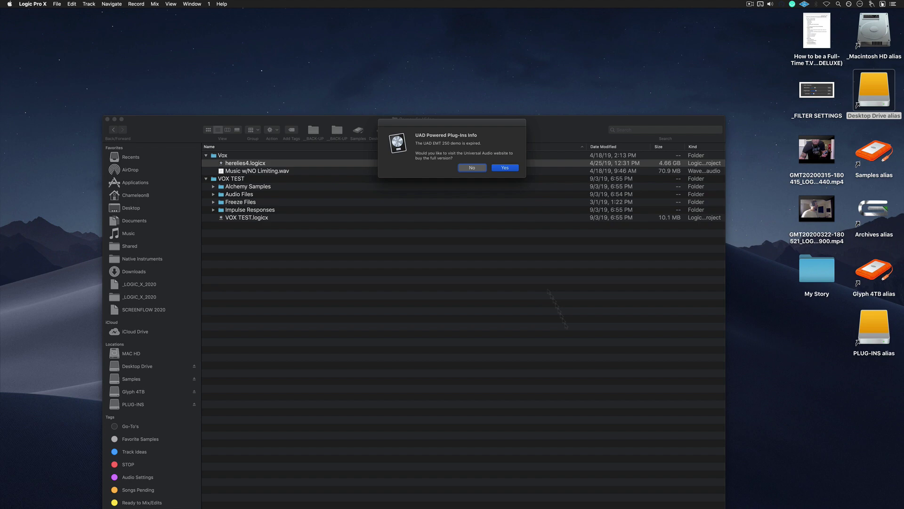
left_click(467, 170)
key("super+space")
type("lo")
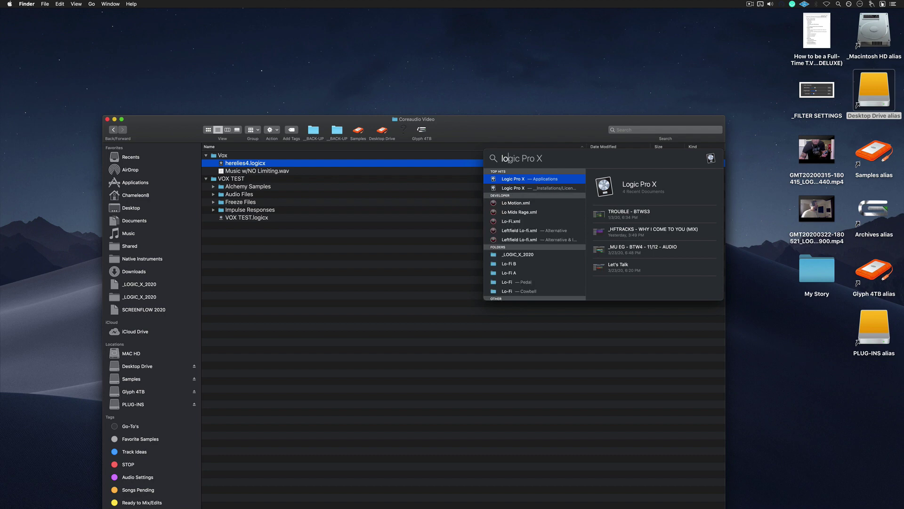
key("Return")
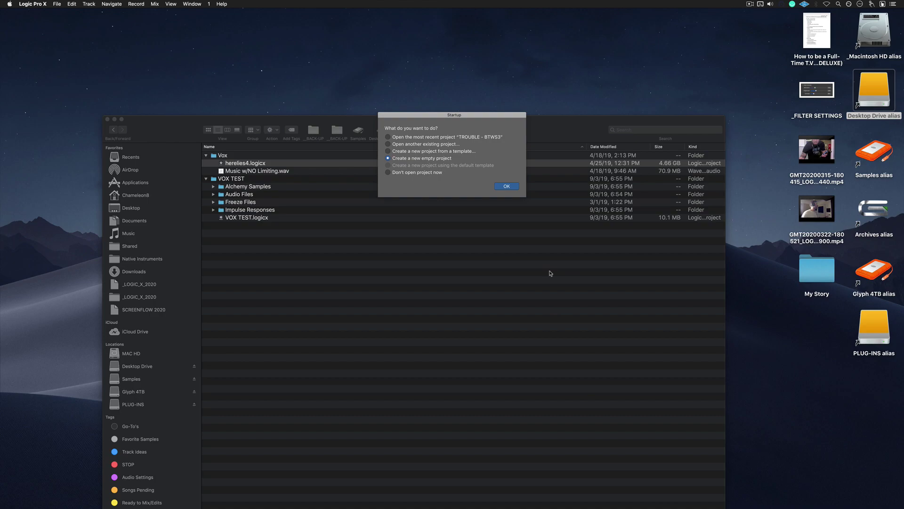
Start an empty project with one audio track and confirm the Startup Action preference stays Ask
key("Return")
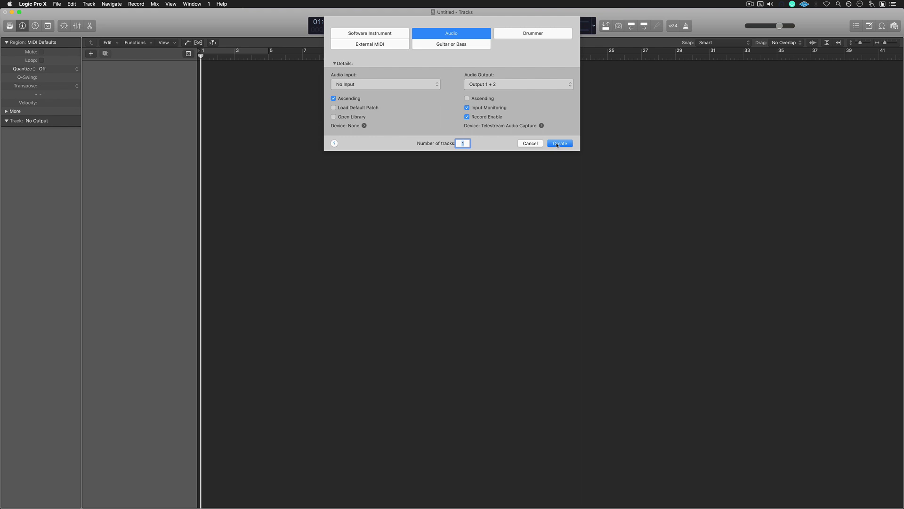
left_click(557, 144)
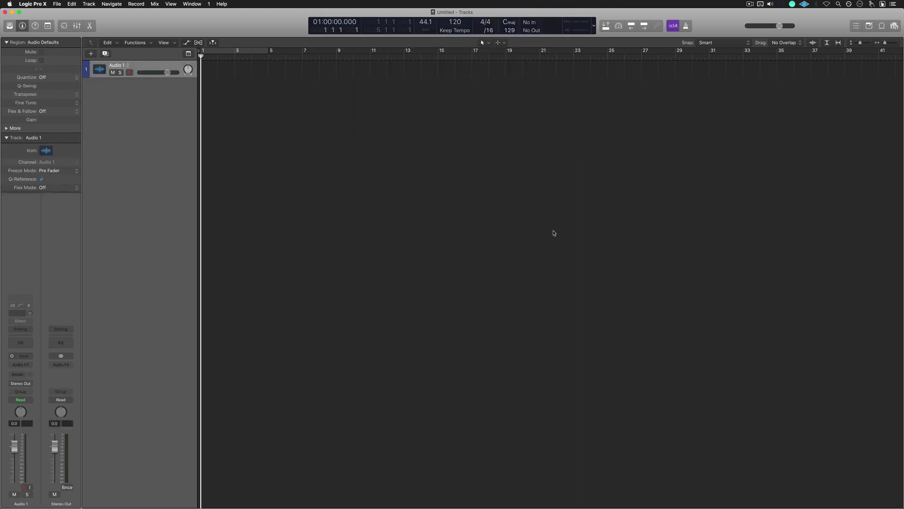
key("super+comma")
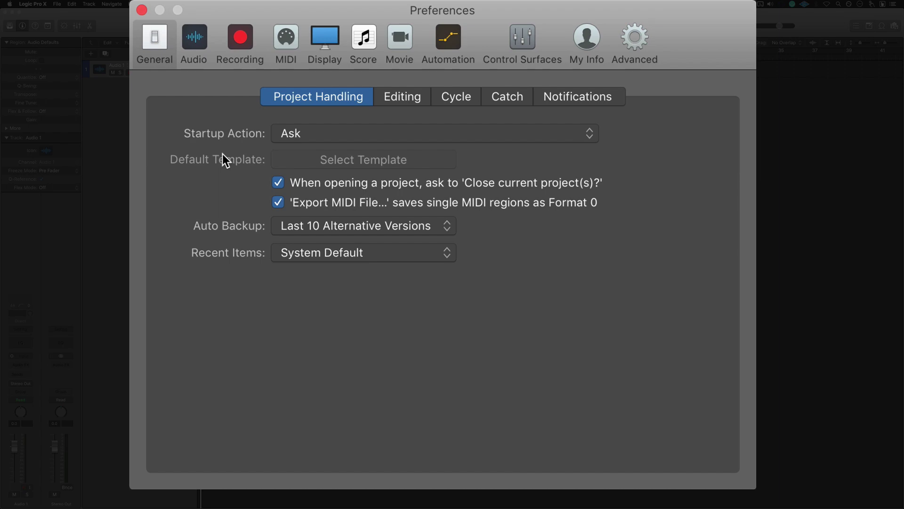
left_click(330, 133)
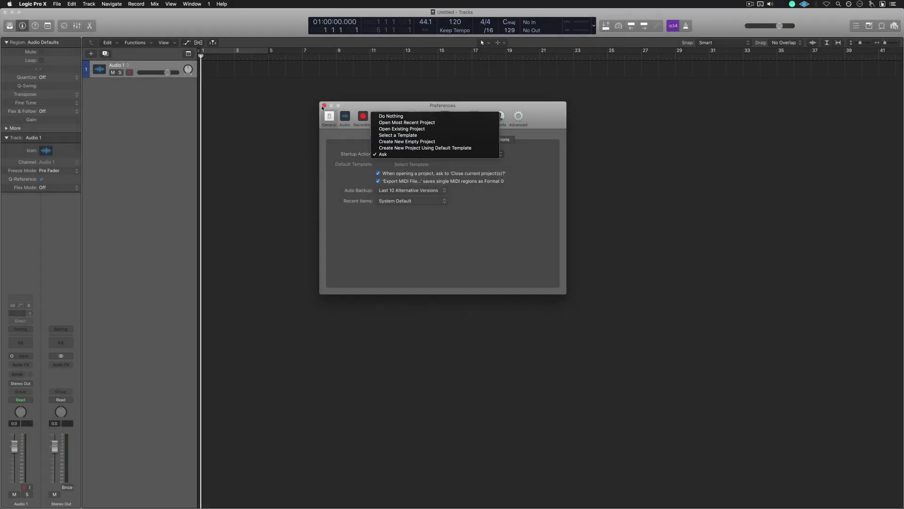
left_click(323, 107)
left_click(324, 106)
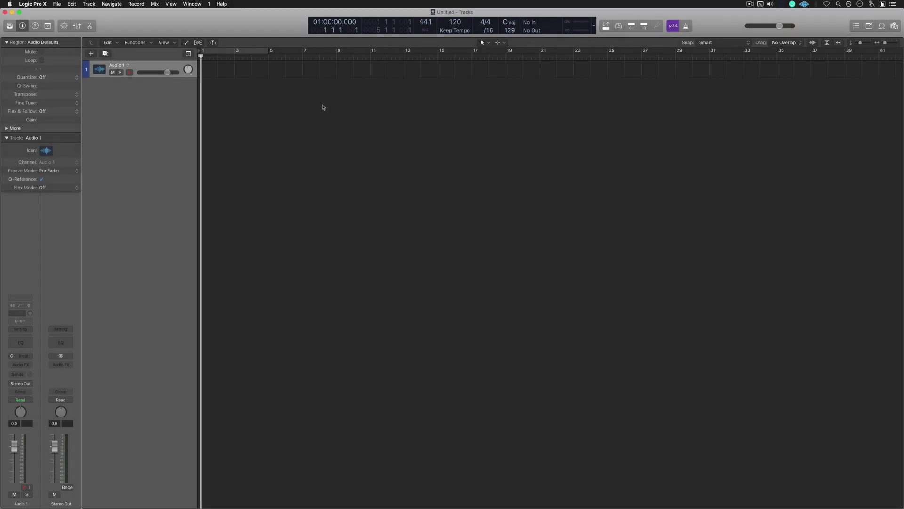
key("super+comma")
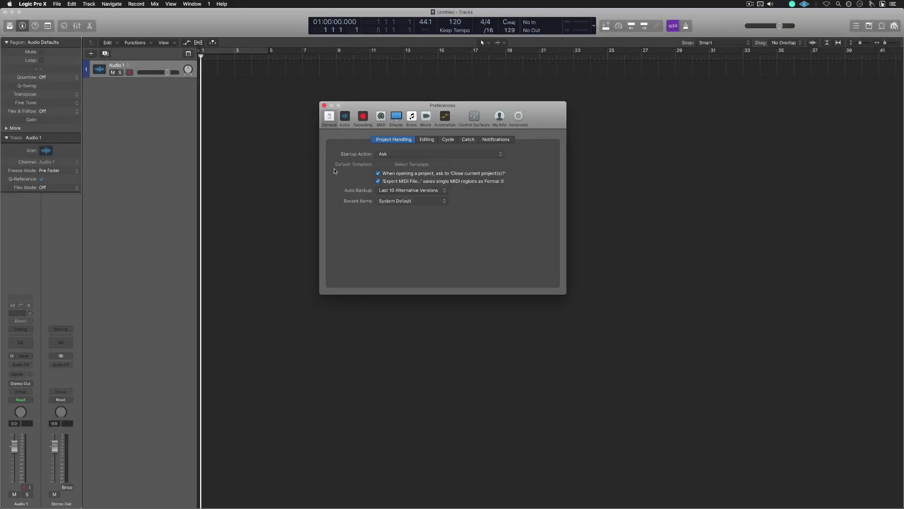
Untick Core Audio Enabled in the Audio preferences and quit Logic
left_click(345, 117)
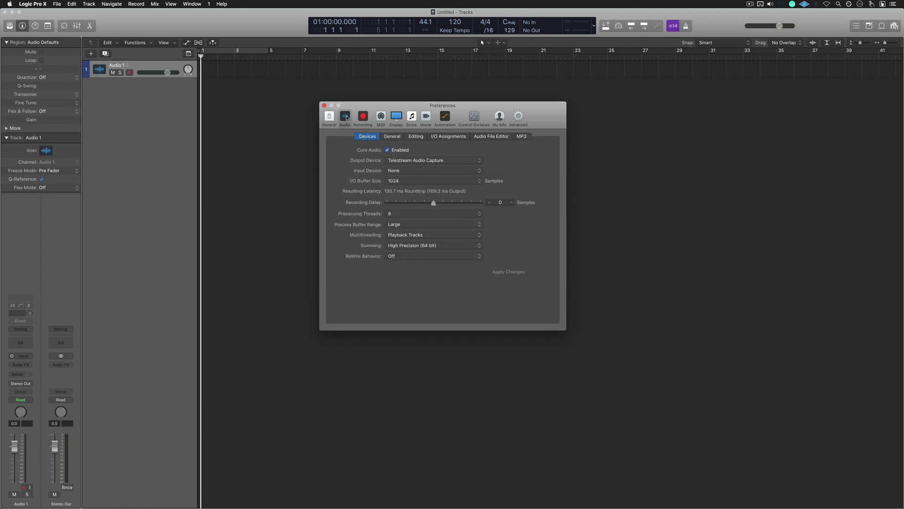
left_click(387, 150)
left_click(324, 105)
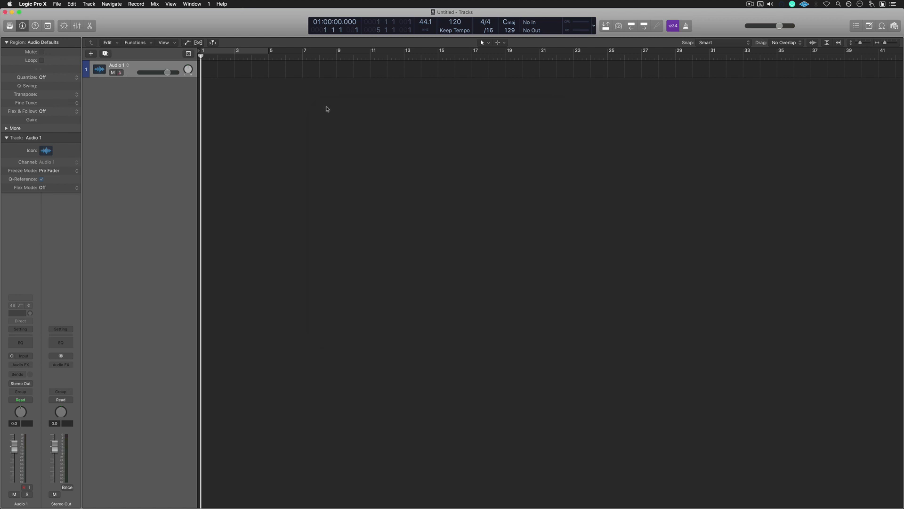
key("super+s")
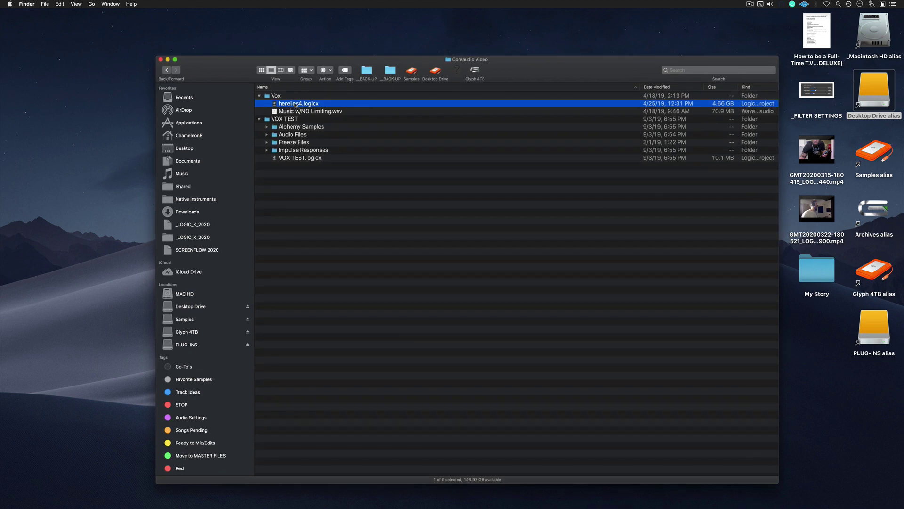
Open herelies4.logicx in Logic, loading its Vocal Training tracks
double_click(296, 104)
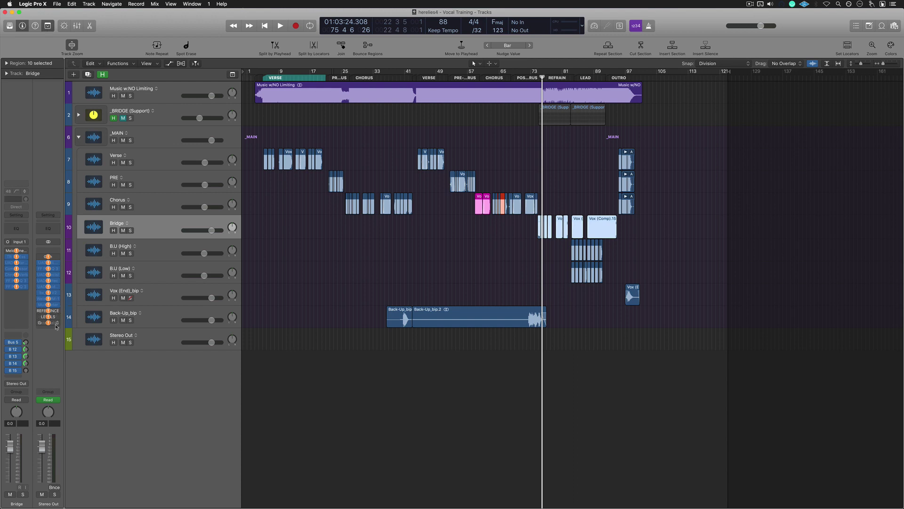
Set the Tonal Balance slot to No Plug-in and re-enable Core Audio with Apply Changes
left_click(57, 324)
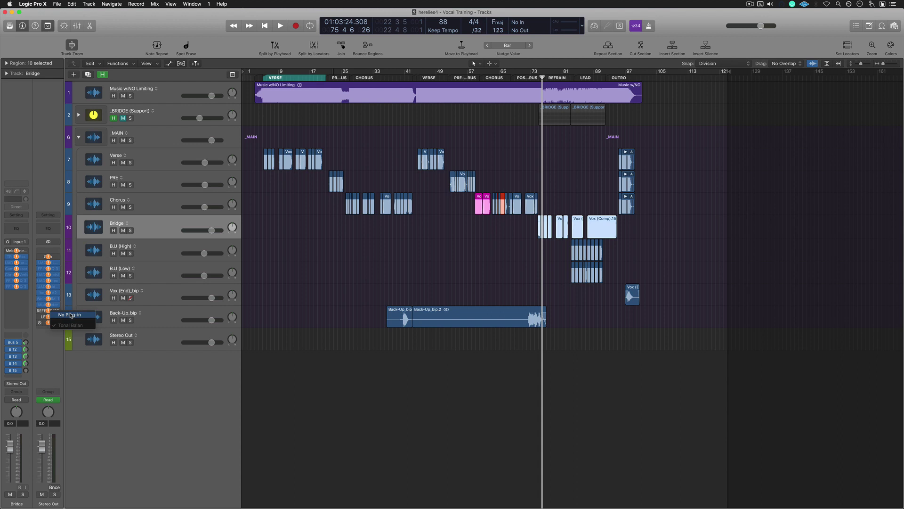
left_click(72, 314)
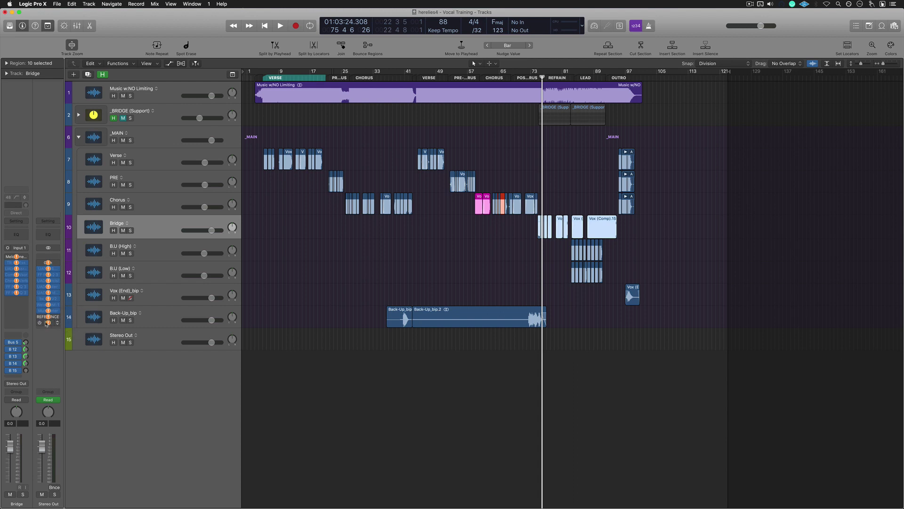
left_click(327, 264)
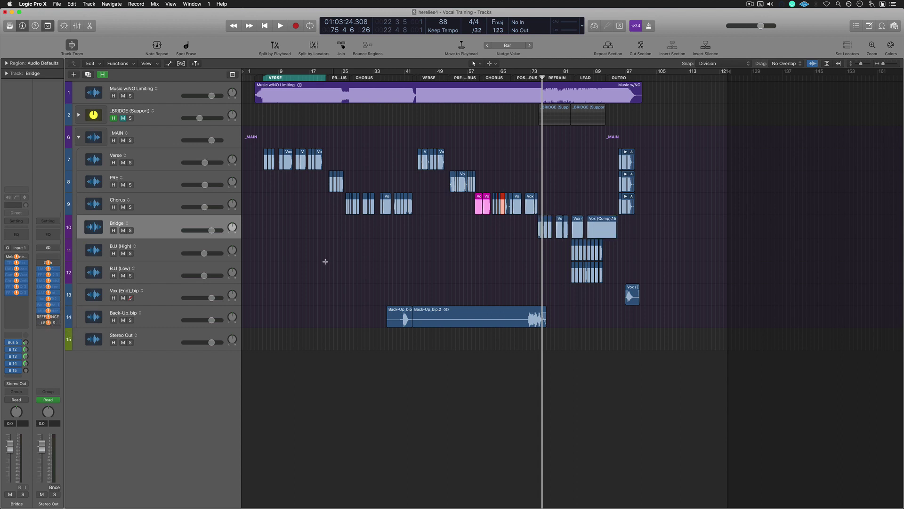
key("super+comma")
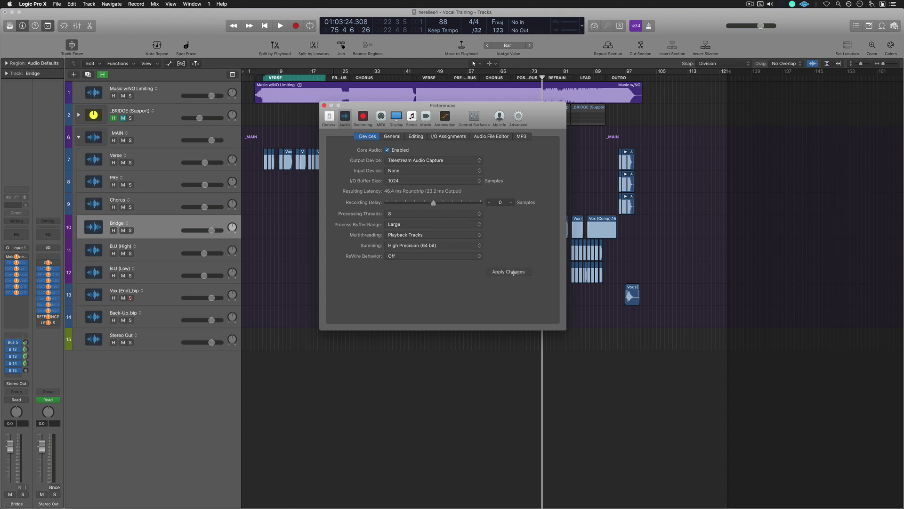
left_click(512, 272)
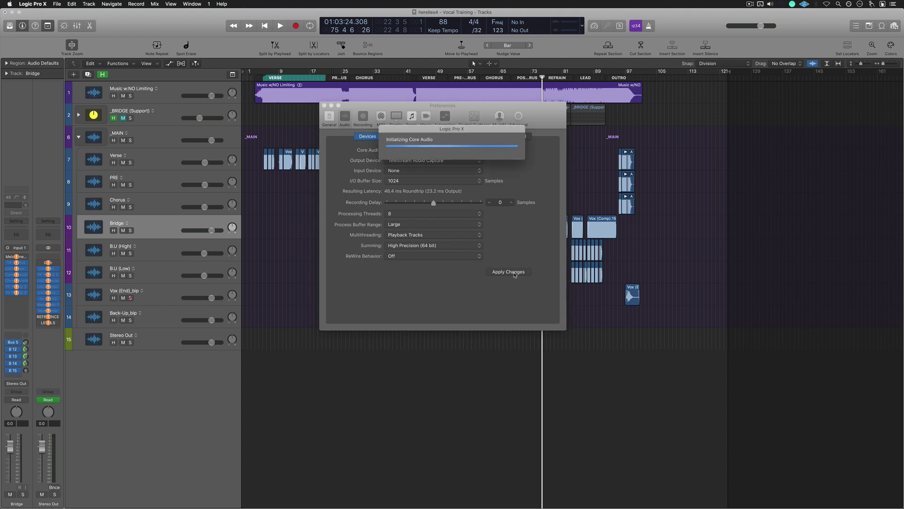
Close the Preferences window so the herelies4 session loads its plug-ins normally
key("super+w")
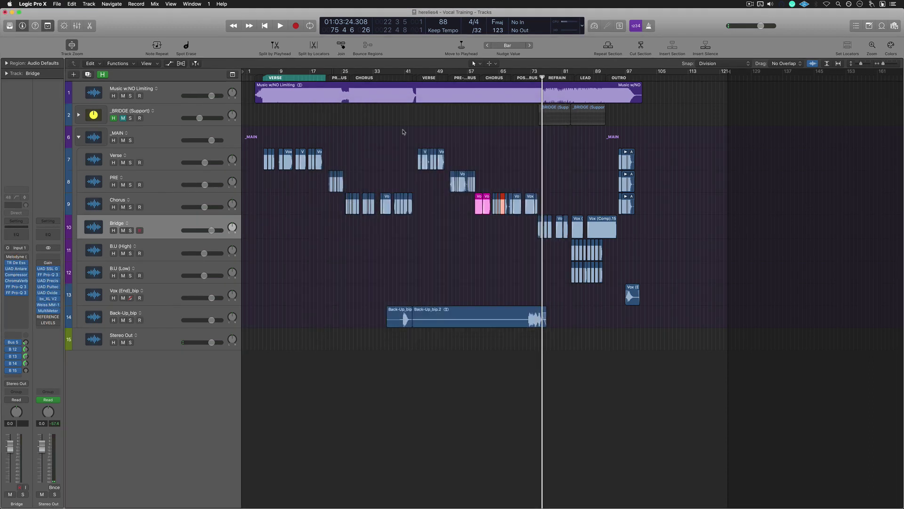